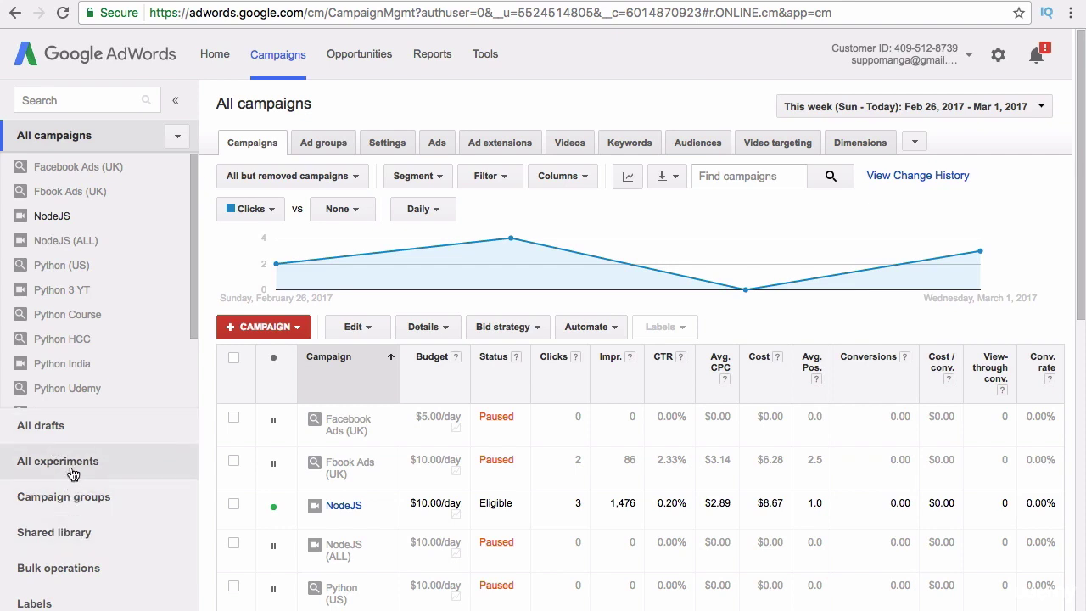
- Start setting up remarketing for website visitors from the shared library's Audiences, leaving dynamic ads off
left_click(65, 535)
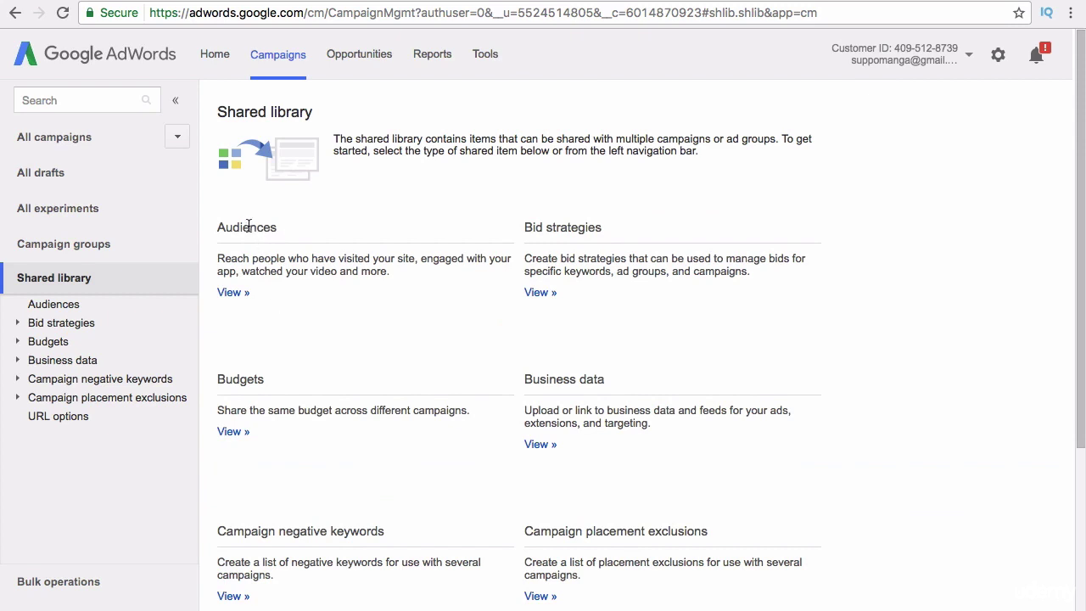
left_click_drag(219, 227, 277, 230)
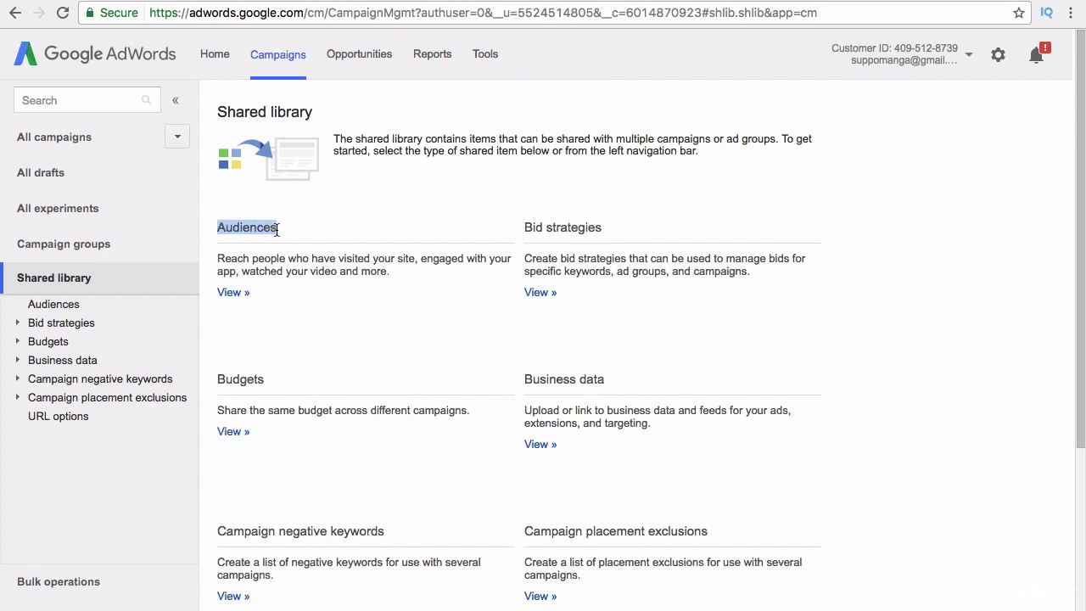
left_click(234, 292)
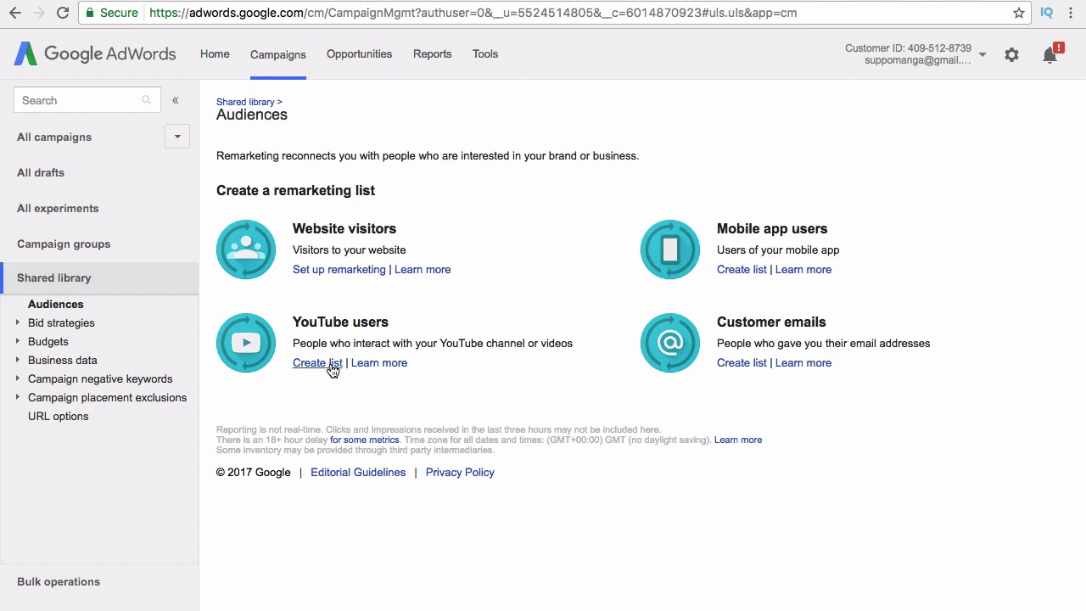
left_click(328, 270)
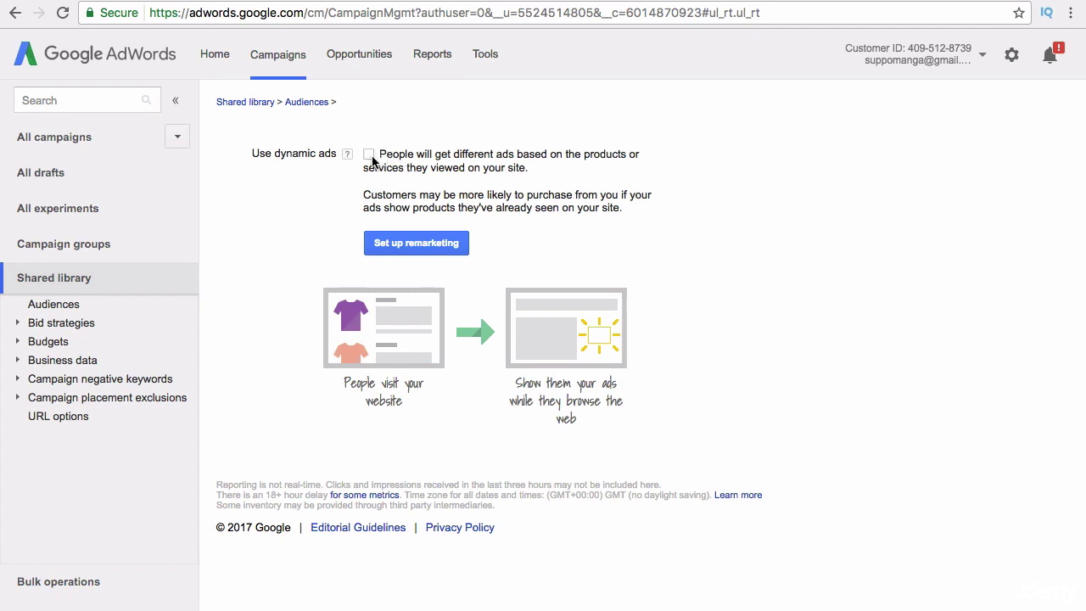
left_click(391, 239)
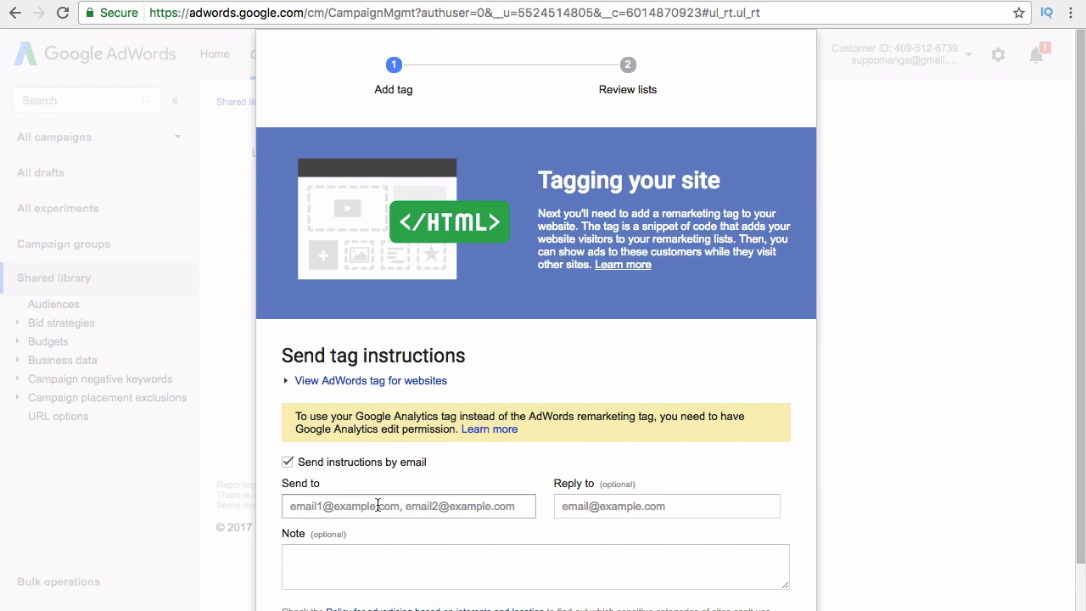
- Turn off sending instructions by email, expand the AdWords tag for websites and copy the whole remarketing code
left_click(288, 463)
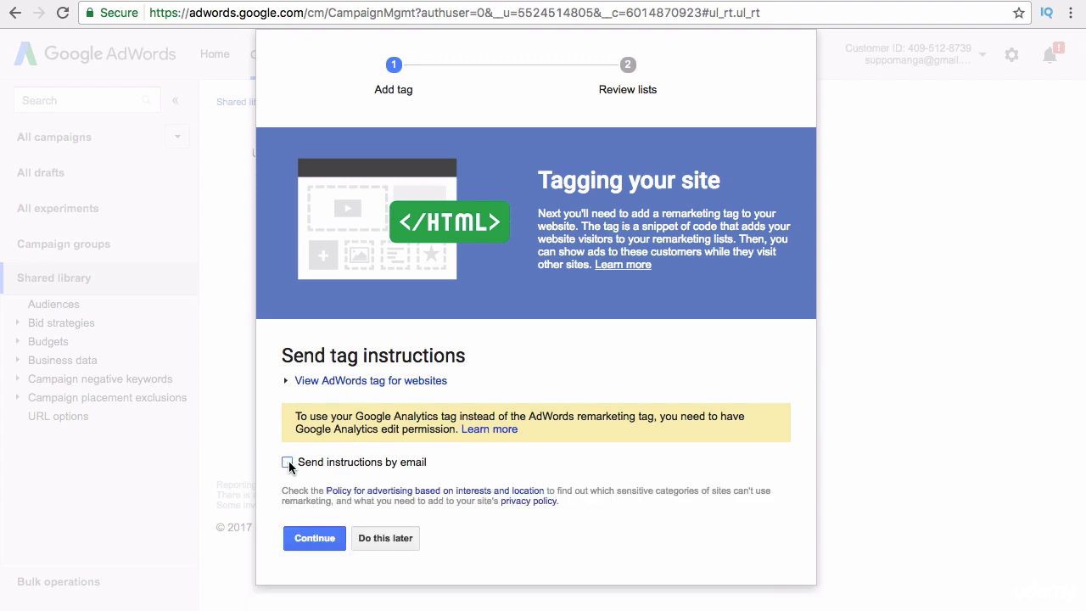
left_click(374, 383)
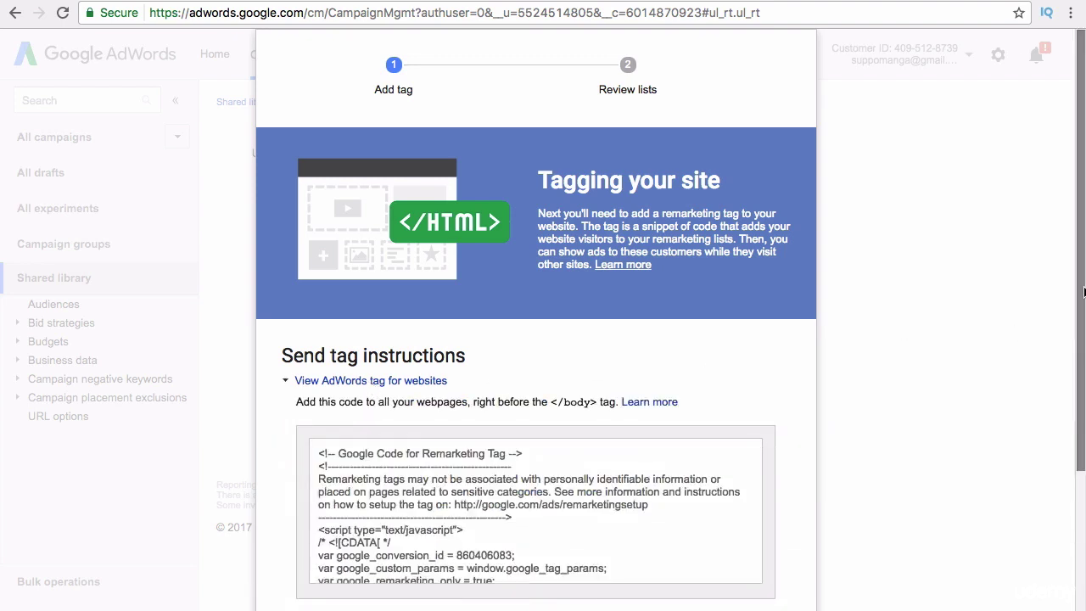
scroll(1084, 292, "down", 3)
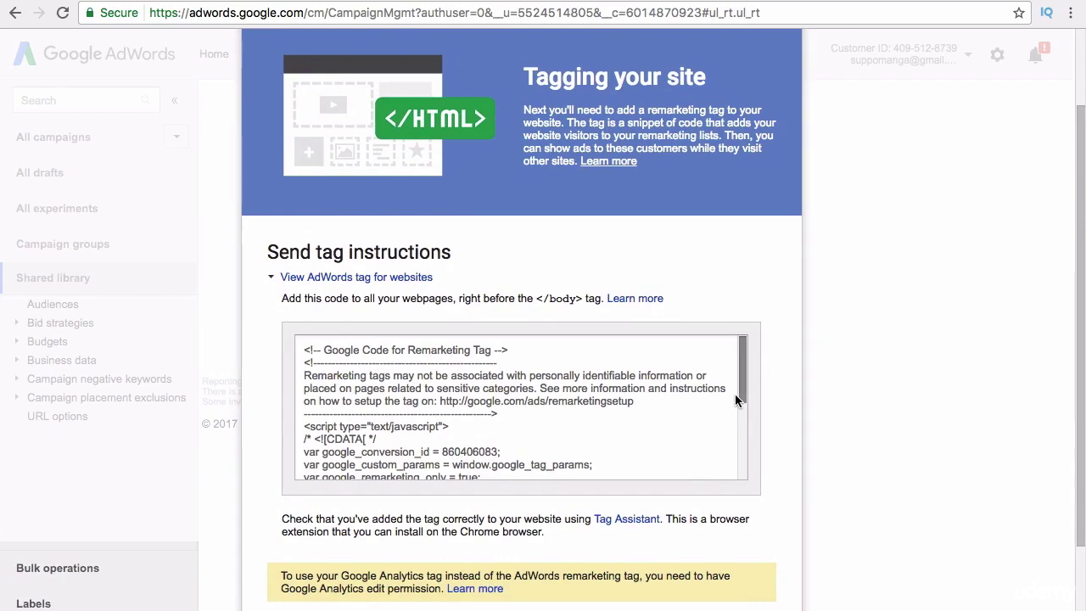
scroll(735, 395, "up", 5)
scroll(661, 446, "left", 1)
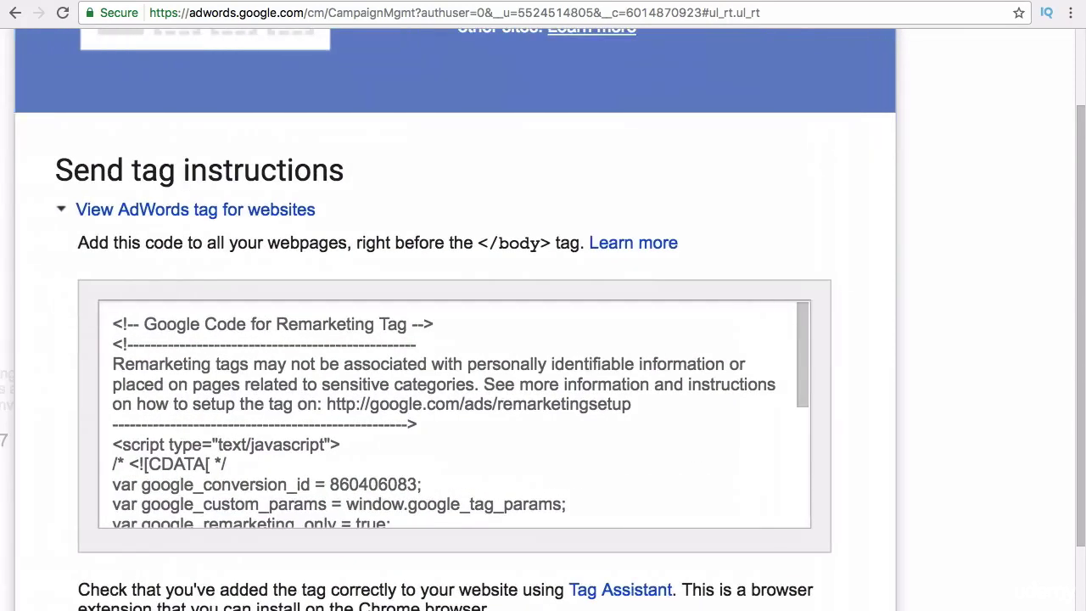
left_click(681, 425)
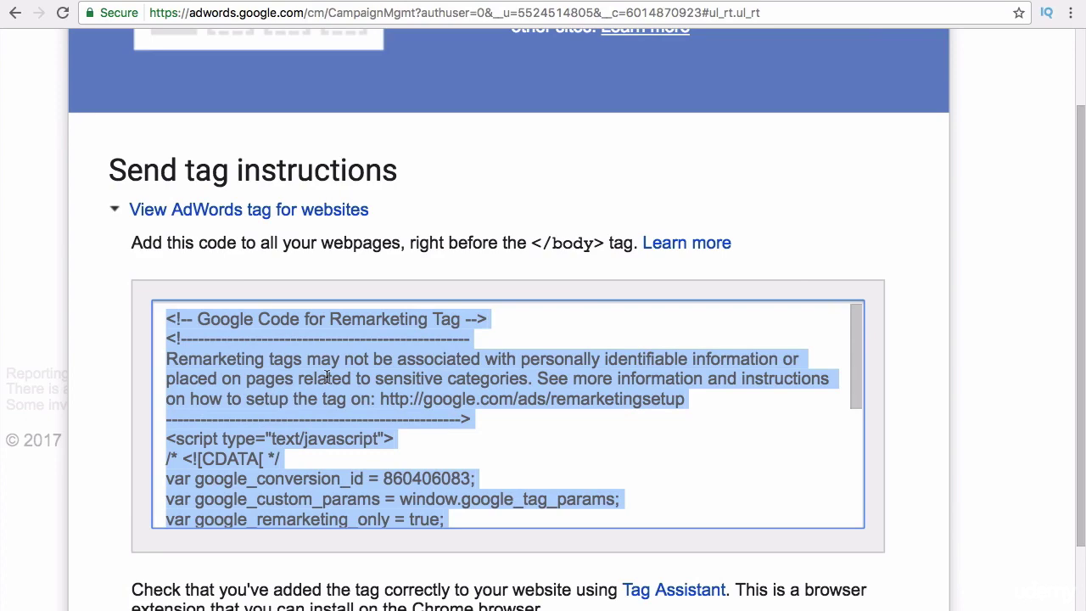
left_click_drag(858, 360, 846, 341)
left_click(661, 324)
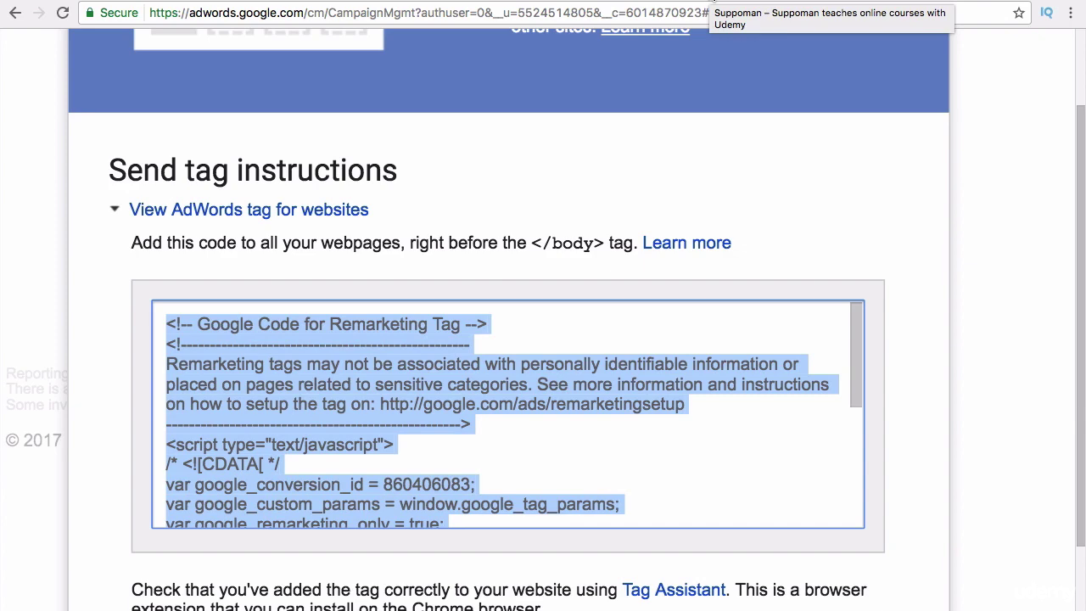
- Switch to the Suppoman WordPress site and open the Widgets page of its admin dashboard
left_click(713, 3)
mouse_move(81, 43)
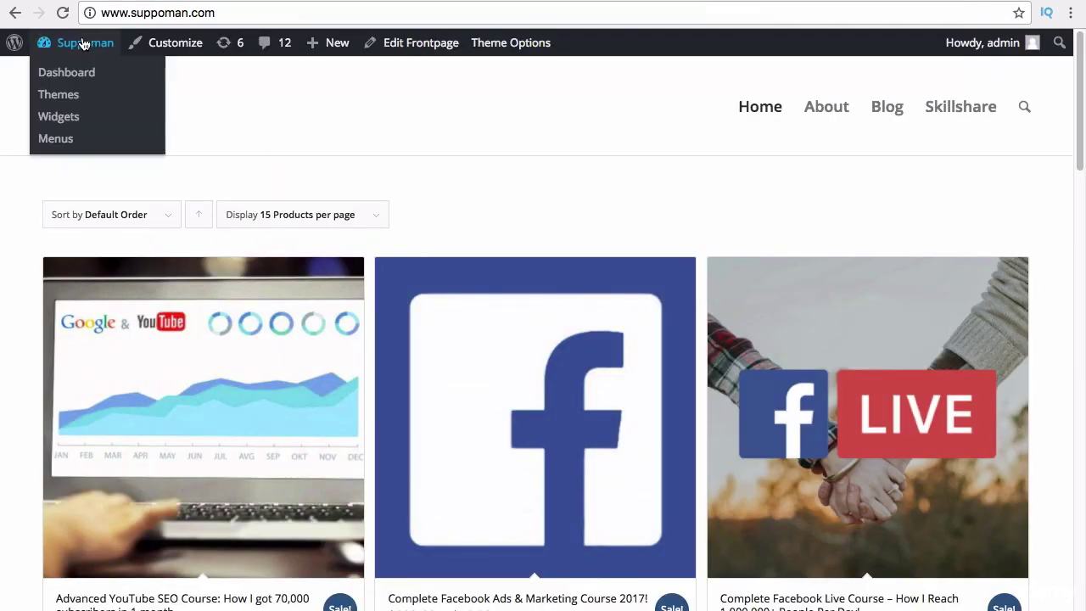
left_click(66, 77)
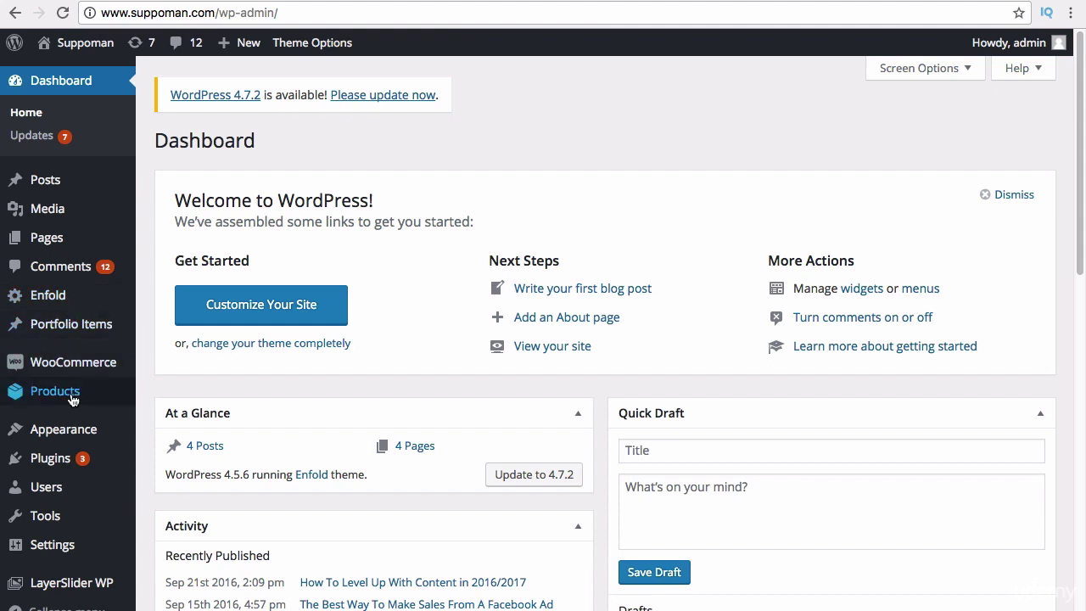
mouse_move(73, 441)
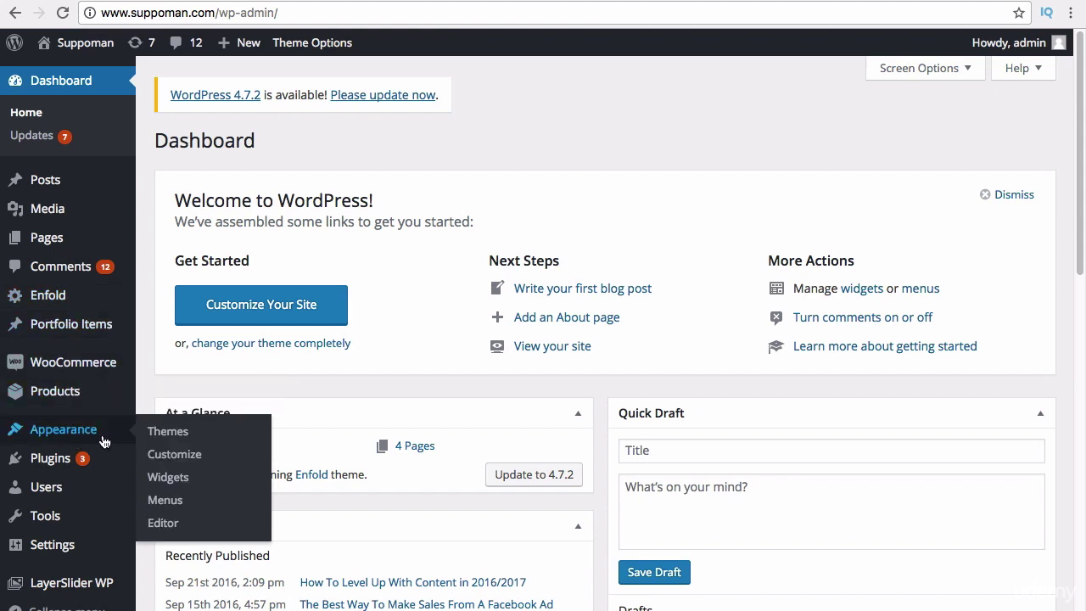
left_click(180, 480)
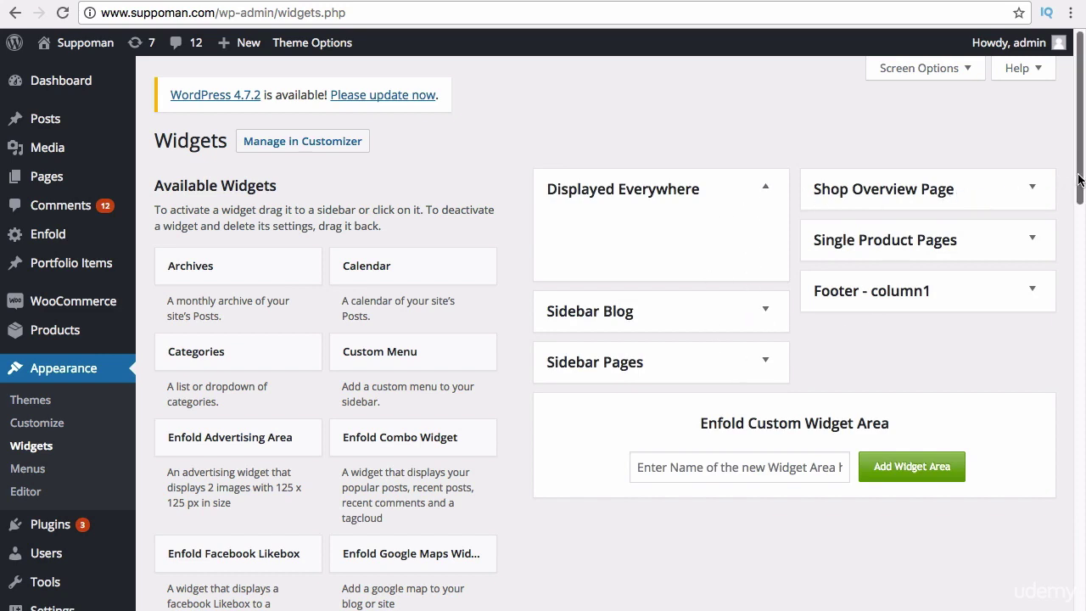
- Add a Text widget to the Footer - column1 area, paste the remarketing tag code as its content and save it
left_click(976, 294)
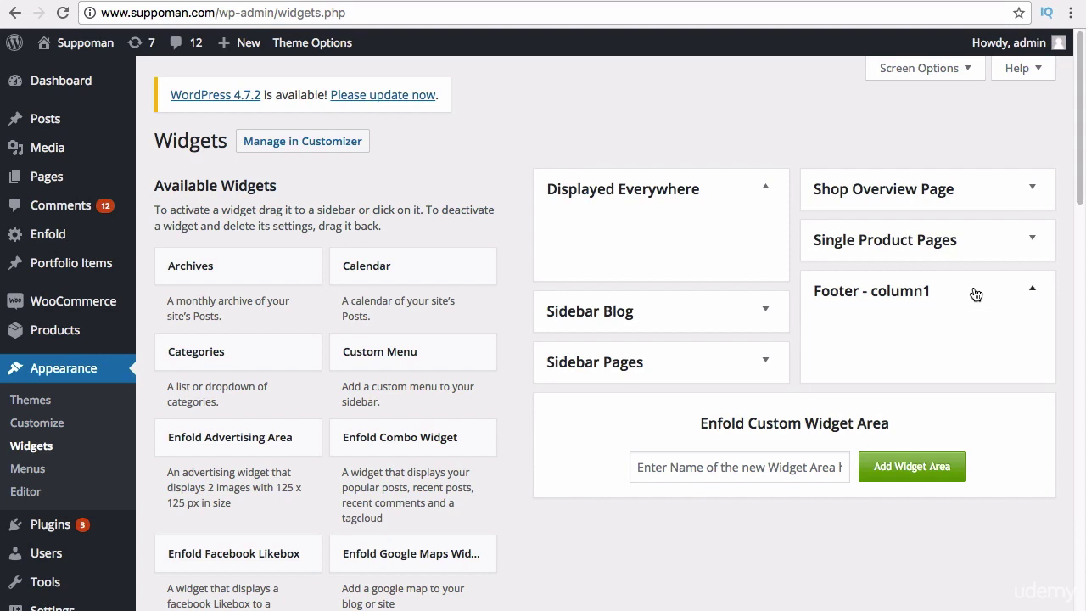
left_click(976, 294)
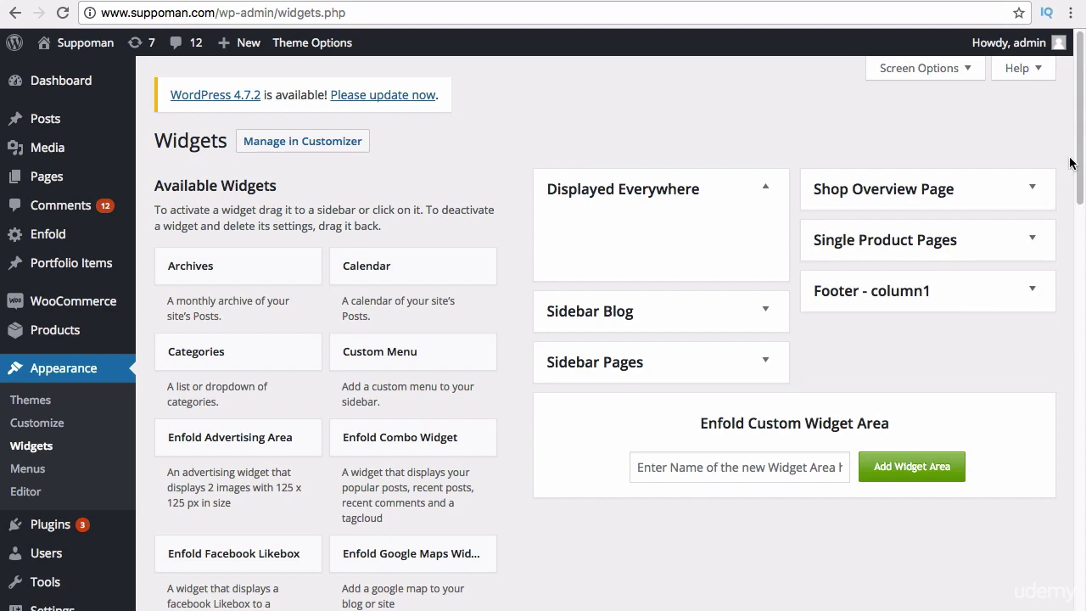
left_click_drag(1080, 157, 1061, 407)
left_click_drag(206, 381, 883, 346)
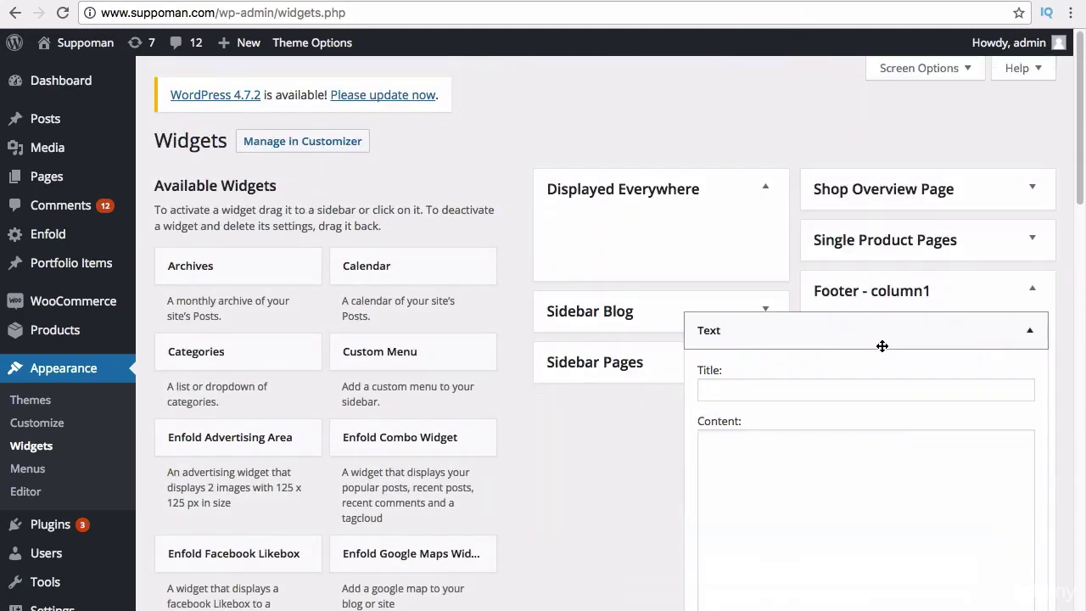
left_click(750, 450)
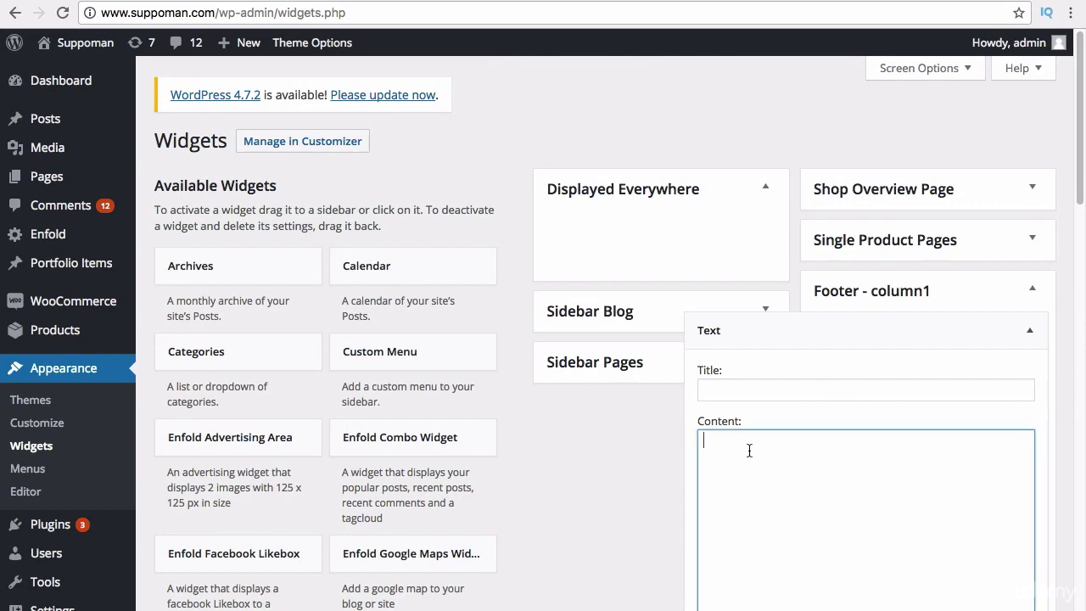
key("ctrl+v")
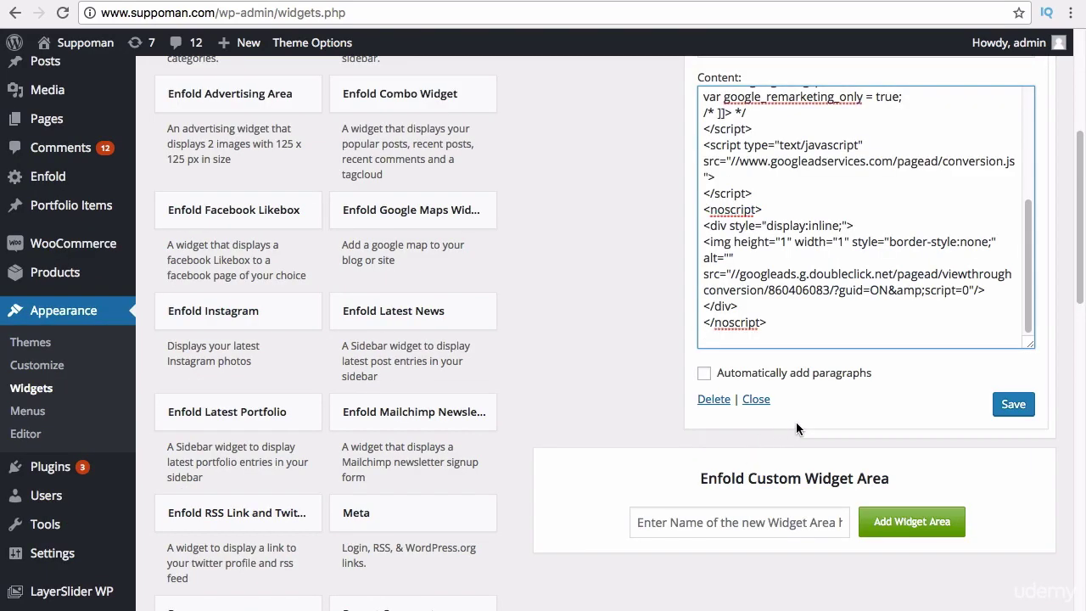
left_click(1014, 404)
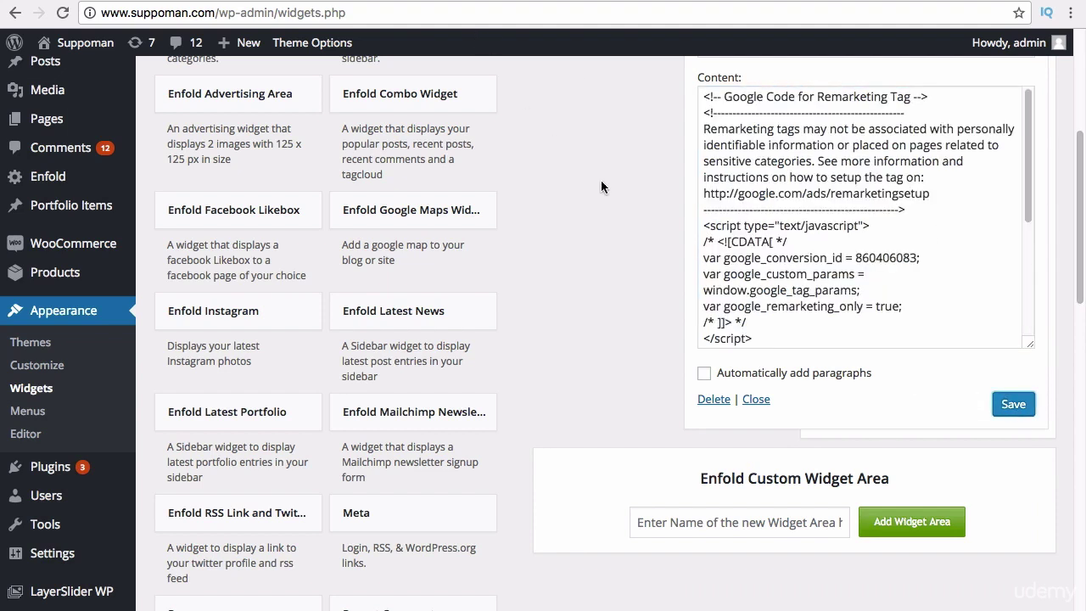
- Switch back to Google AdWords, complete the tag and list review stages of the remarketing setup, and return to Audiences
key("ctrl+shift+Tab")
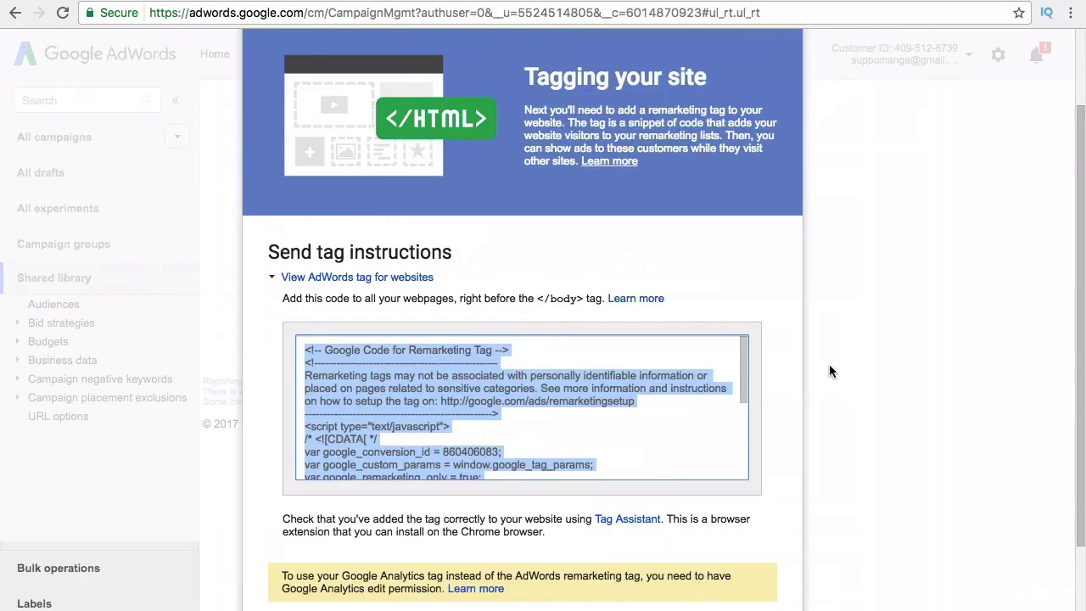
scroll(829, 371, "down", 2)
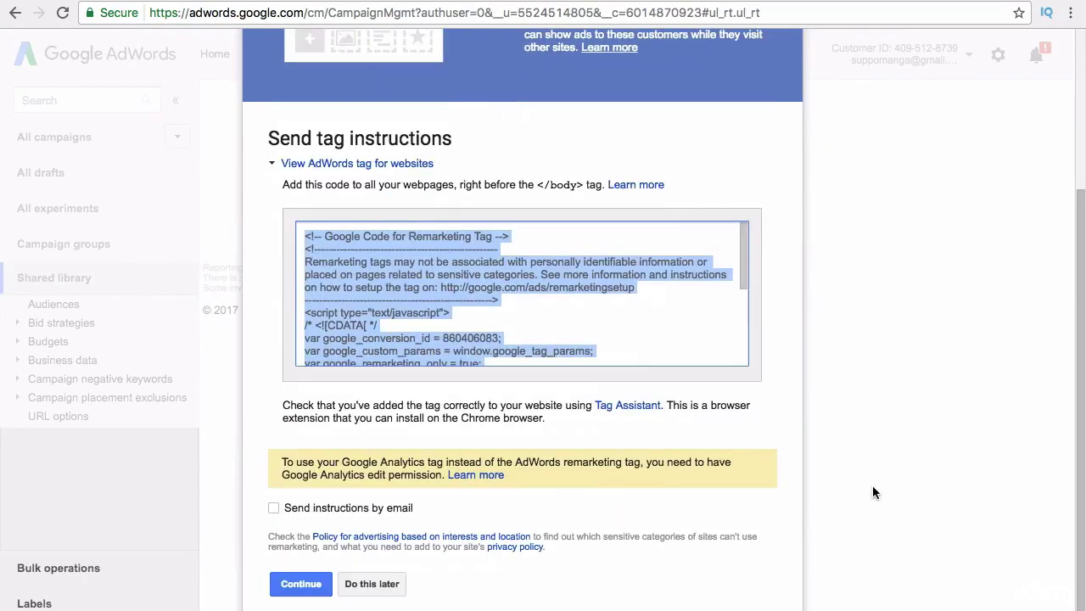
left_click(297, 586)
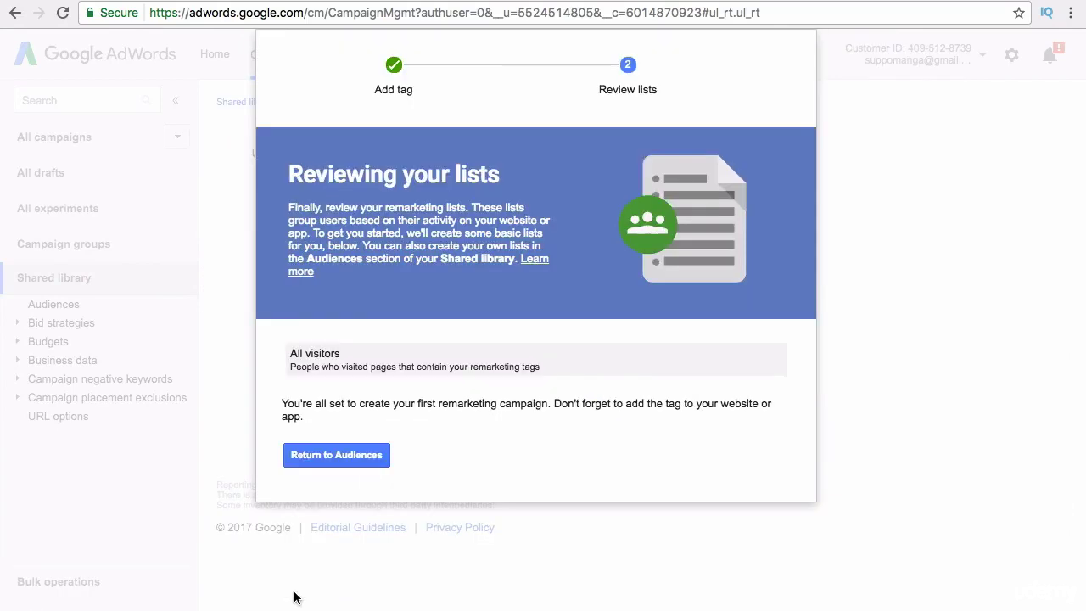
left_click(343, 458)
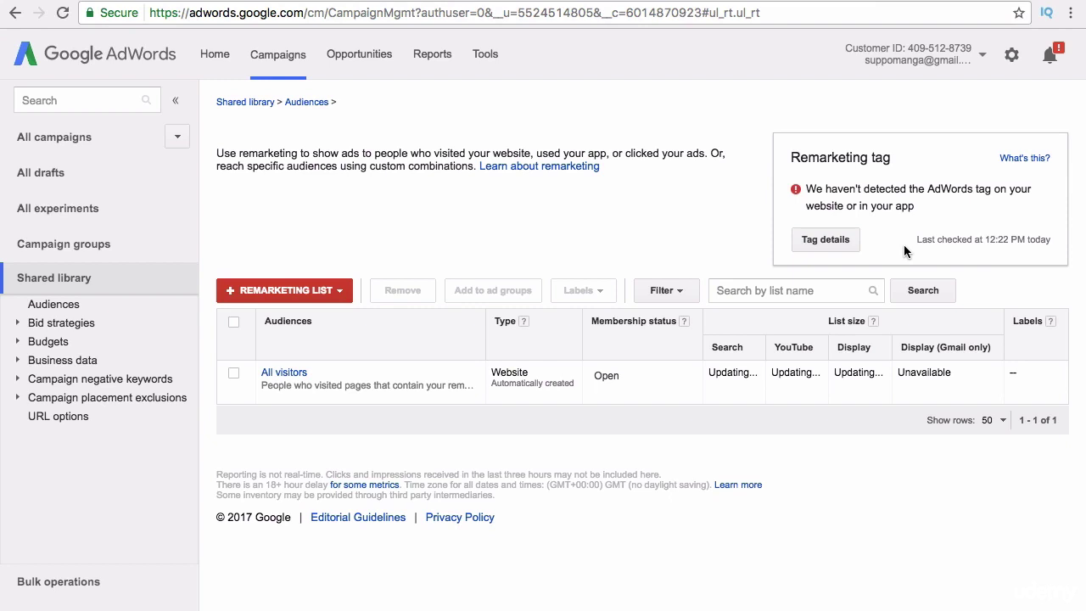
- Review the website code in the remarketing tag's setup details, then close the details
left_click(842, 239)
left_click(841, 244)
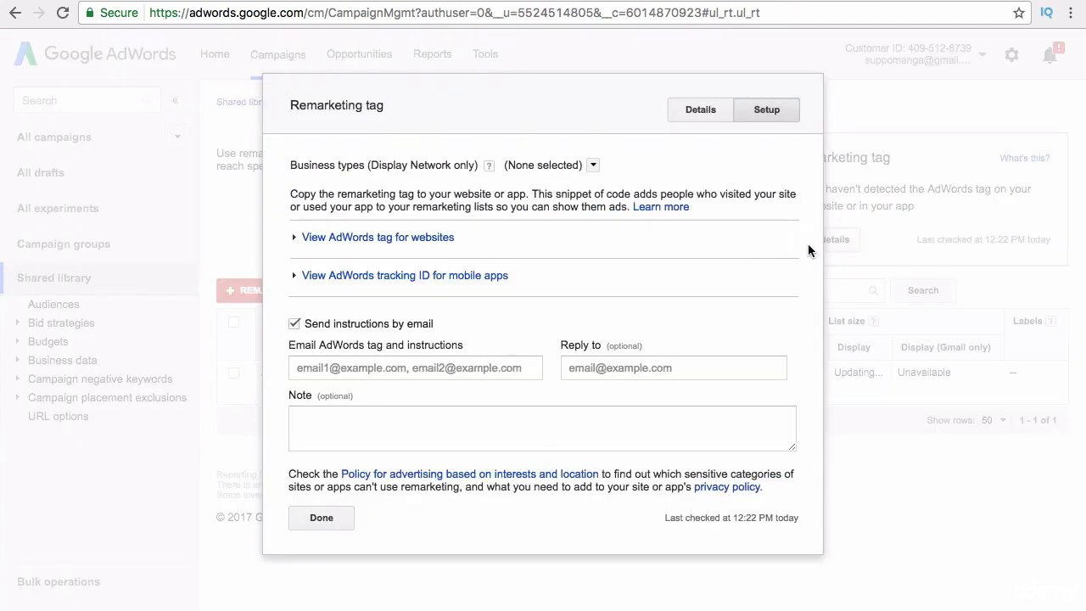
left_click(342, 246)
left_click(337, 314)
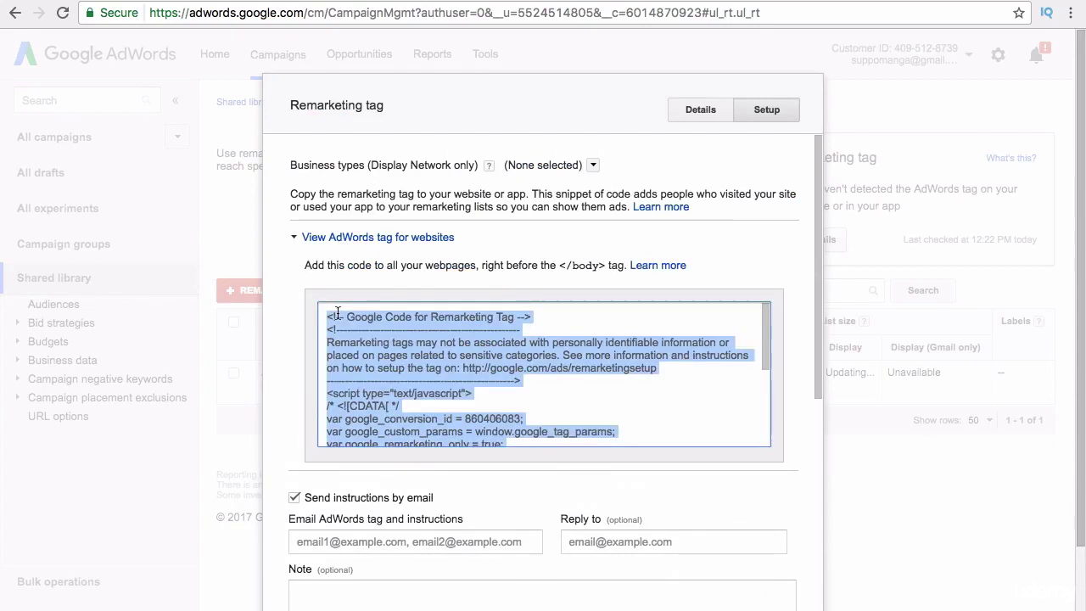
left_click(869, 314)
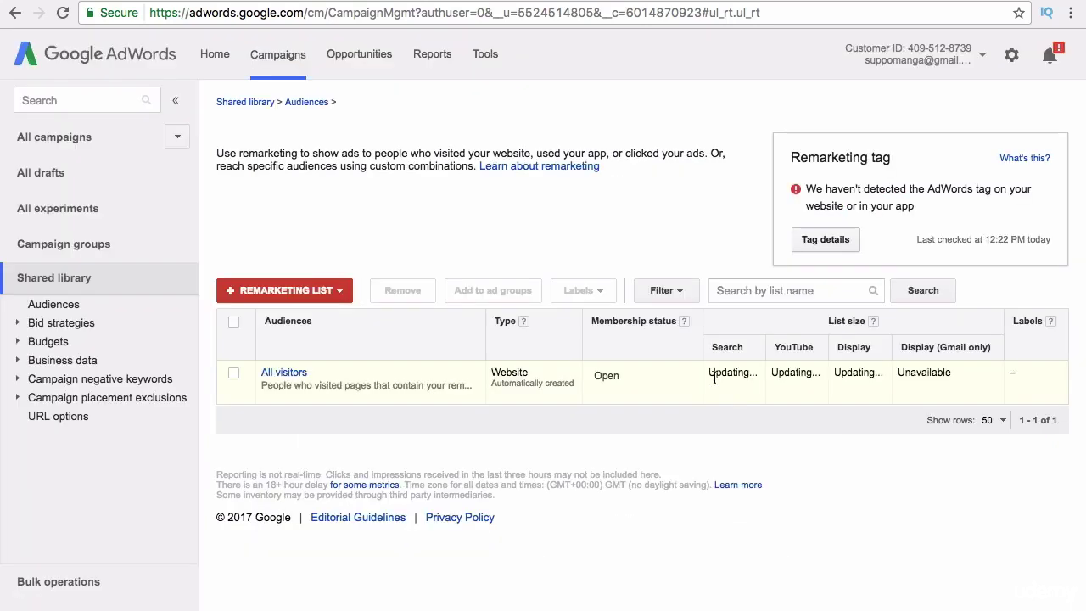